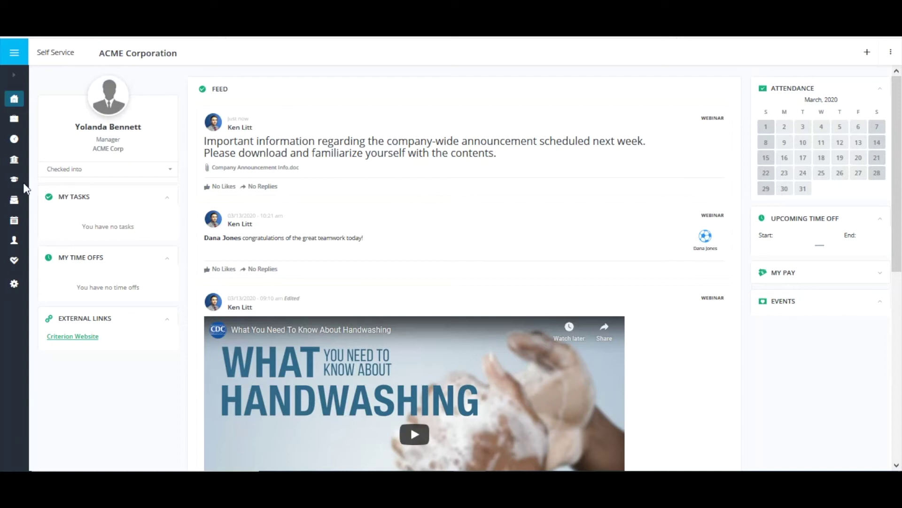
Submit FEDERAL WH as Married with $10.00 additional tax, then reopen it to check the pending change
{"action": "mouse_move", "coordinate": [17, 161]}
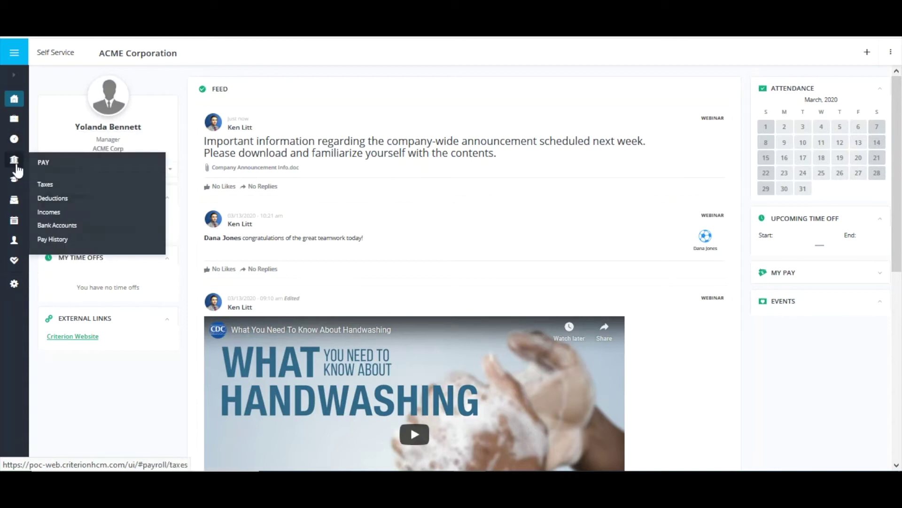
{"action": "left_click", "coordinate": [45, 183]}
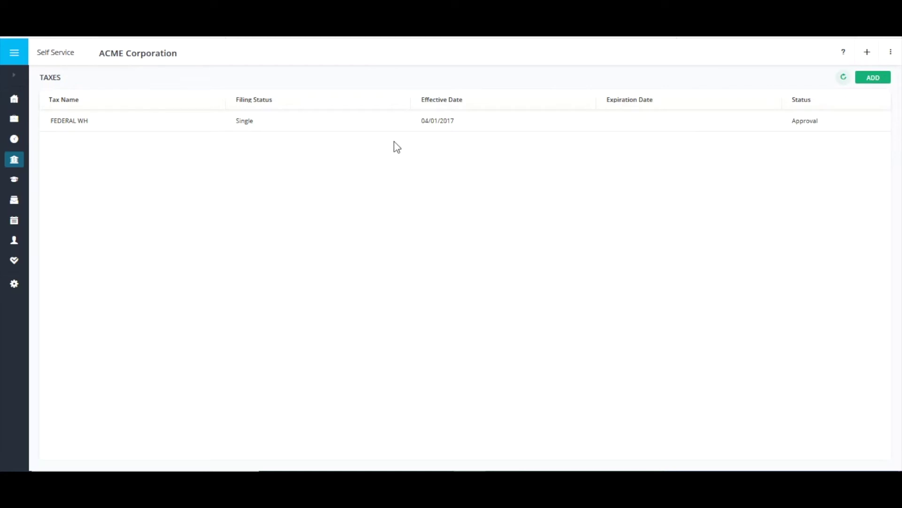
{"action": "left_click", "coordinate": [393, 127]}
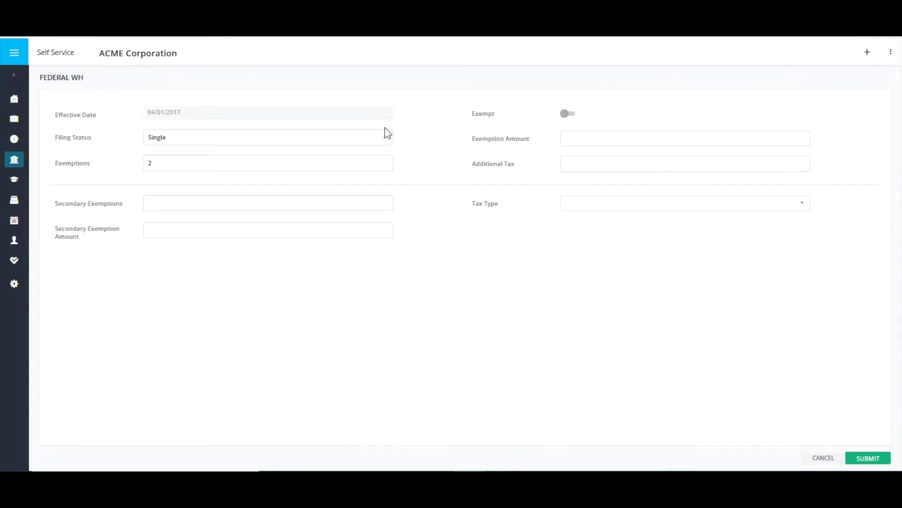
{"action": "left_click", "coordinate": [276, 139]}
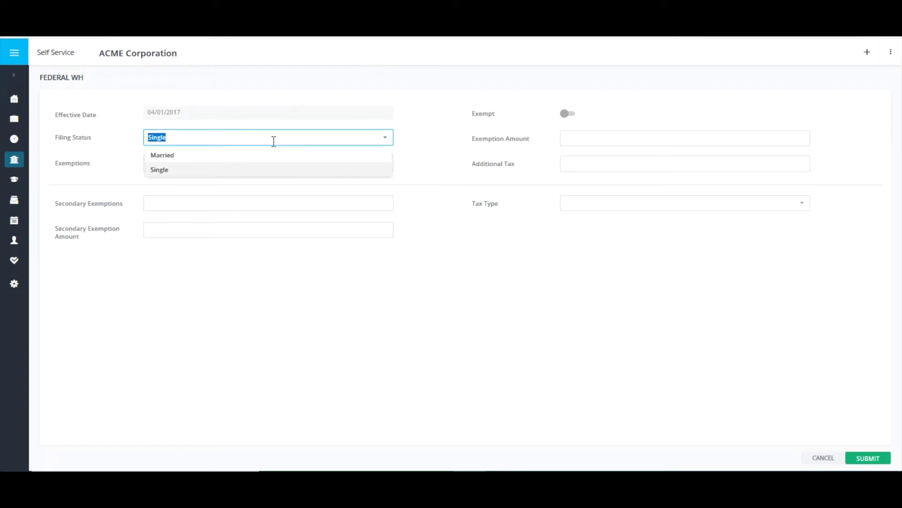
{"action": "left_click", "coordinate": [272, 153]}
{"action": "left_click", "coordinate": [561, 167]}
{"action": "type", "text": "10.00"}
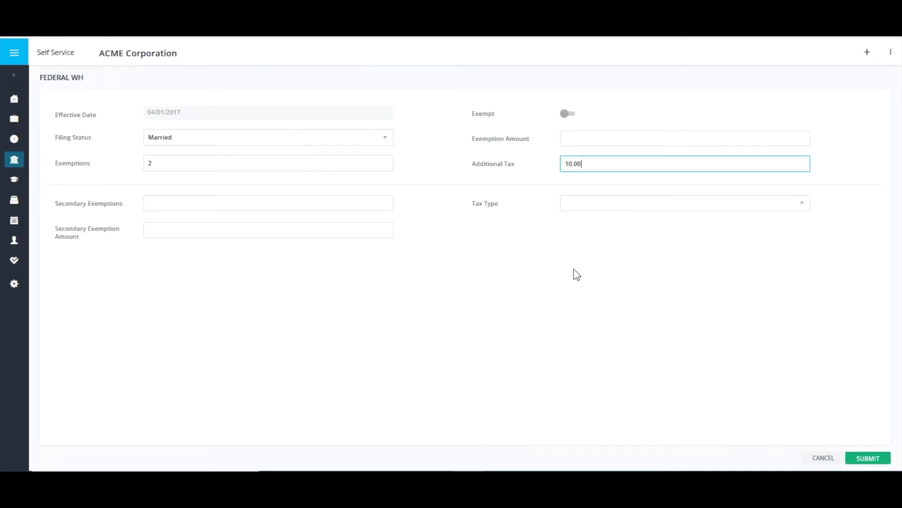
{"action": "left_click", "coordinate": [561, 329]}
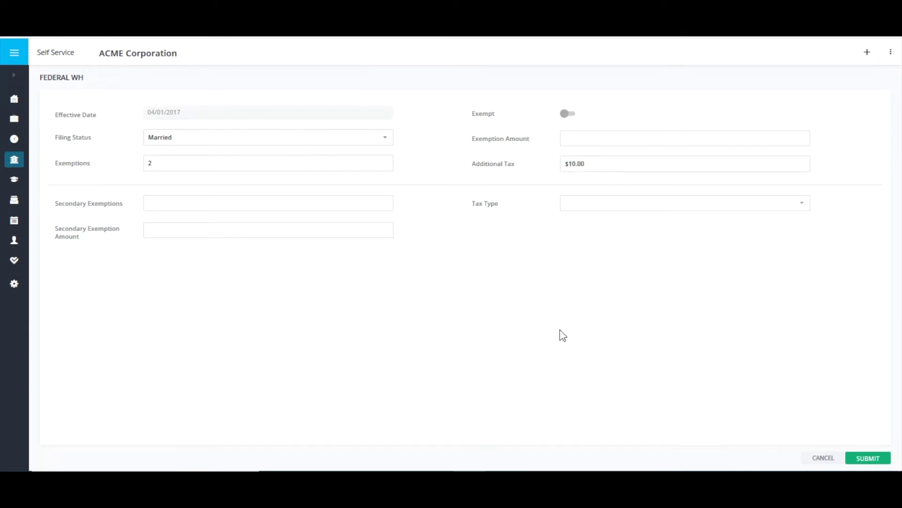
{"action": "left_click", "coordinate": [869, 459]}
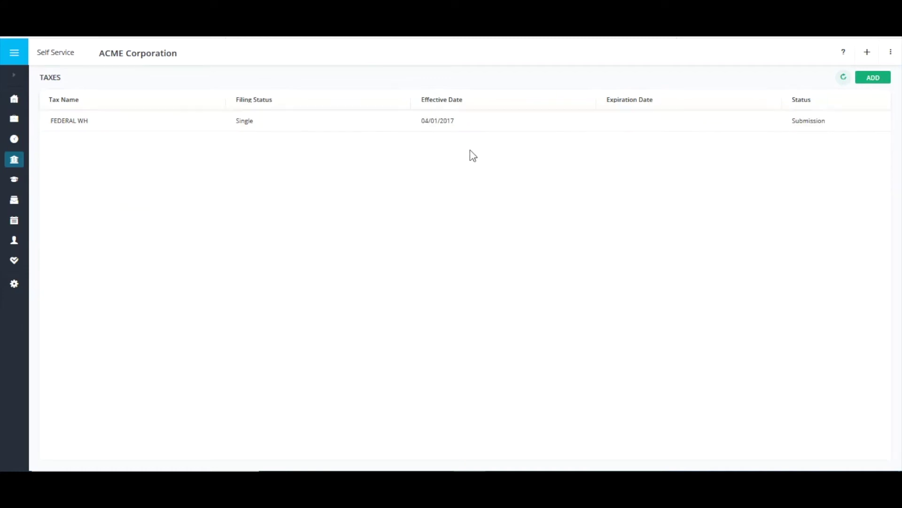
{"action": "left_click", "coordinate": [379, 132]}
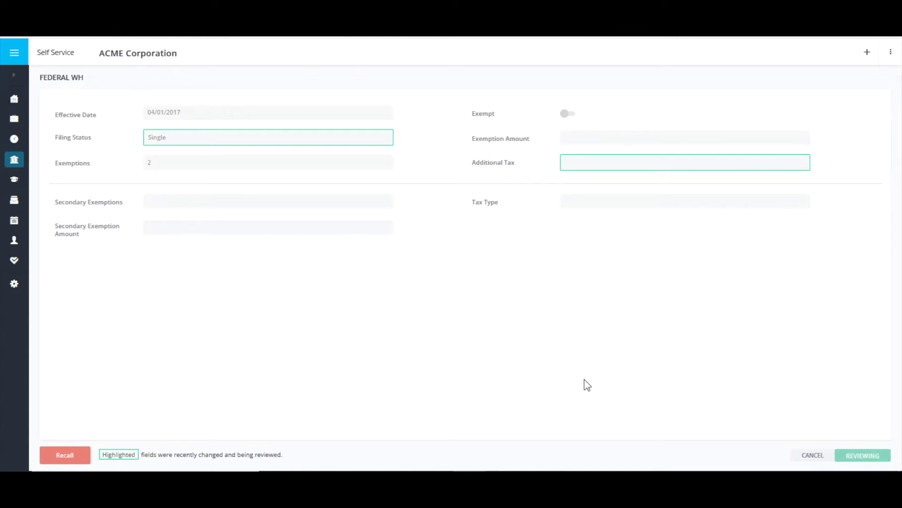
{"action": "left_click", "coordinate": [816, 456]}
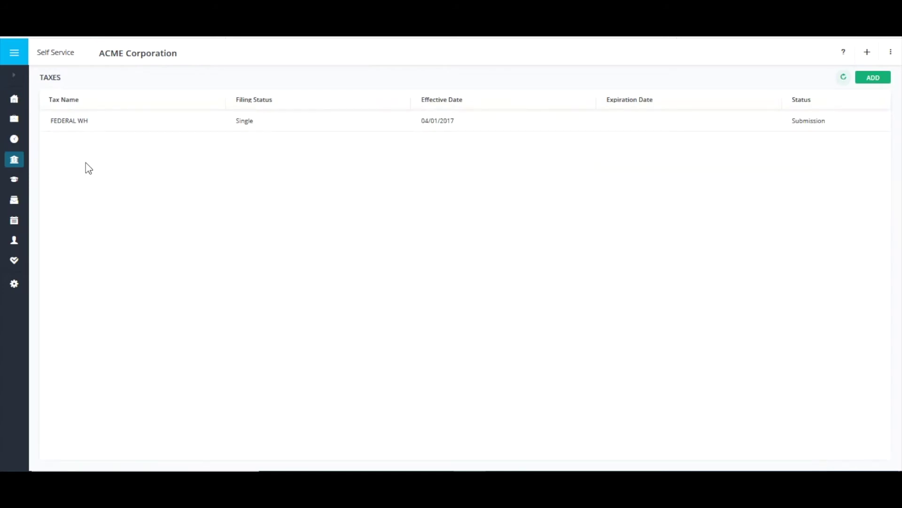
Review the Checking Account's pending change to Savings in the Bank Accounts list
{"action": "mouse_move", "coordinate": [19, 162]}
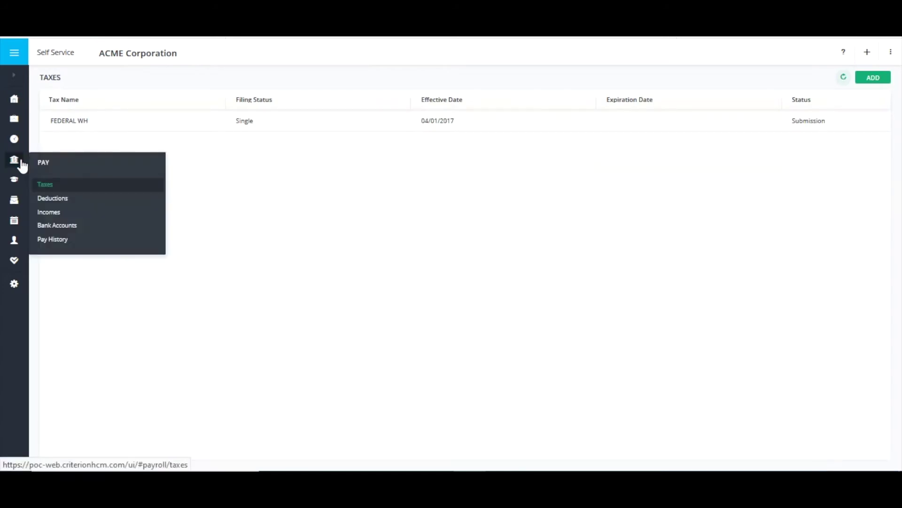
{"action": "left_click", "coordinate": [67, 229]}
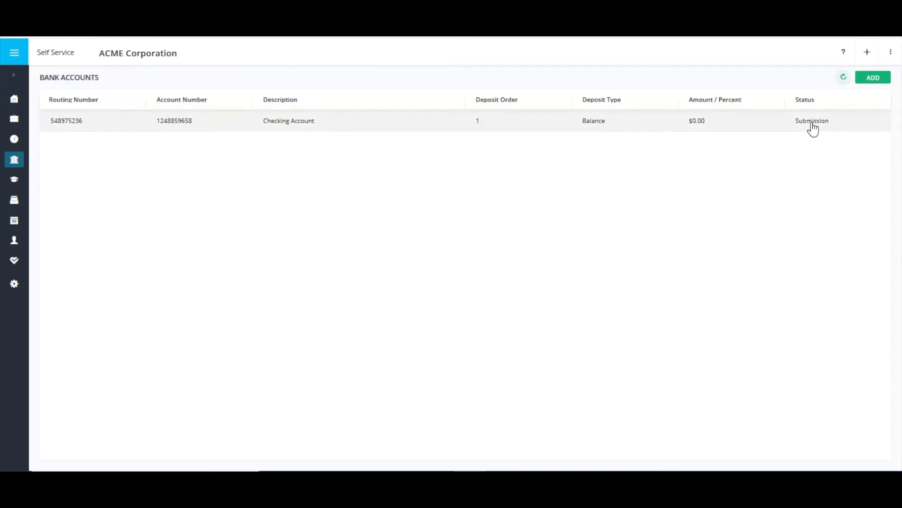
{"action": "left_click", "coordinate": [761, 130]}
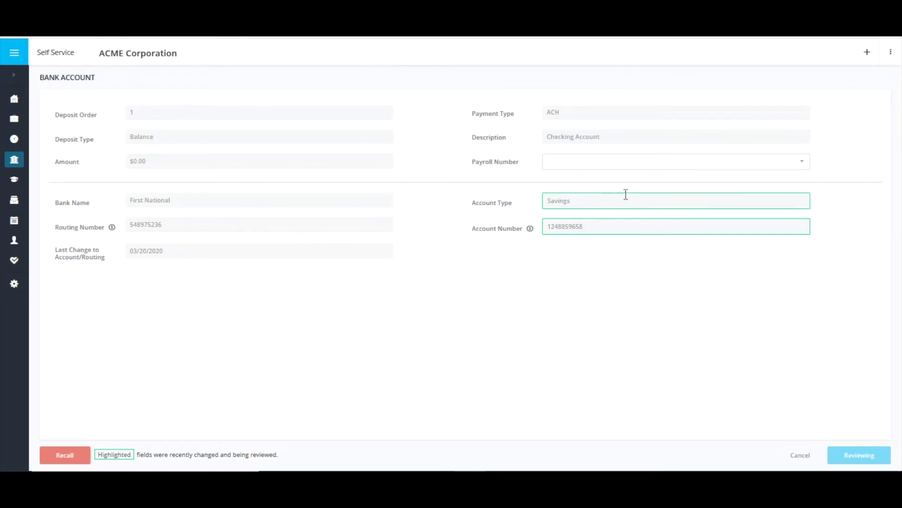
{"action": "left_click", "coordinate": [797, 455]}
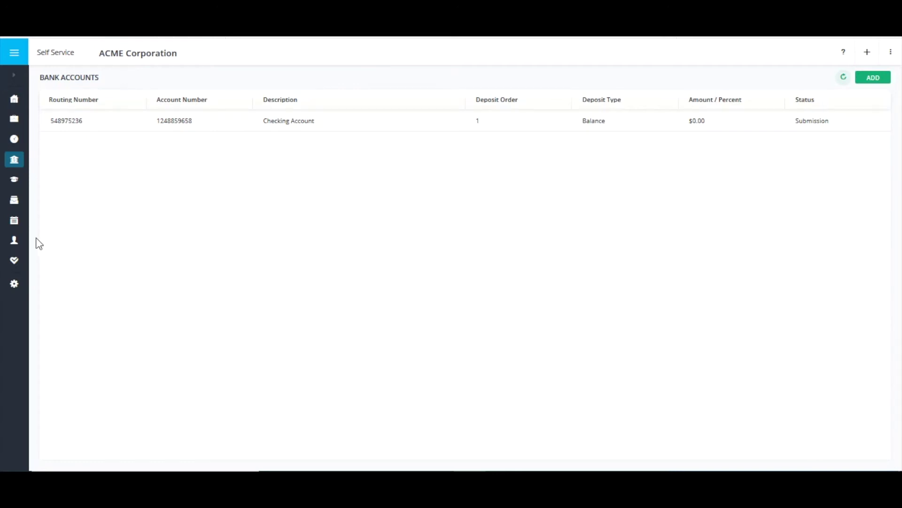
Edit the home address, entering the new street address and clearing the apartment line
{"action": "mouse_move", "coordinate": [21, 244]}
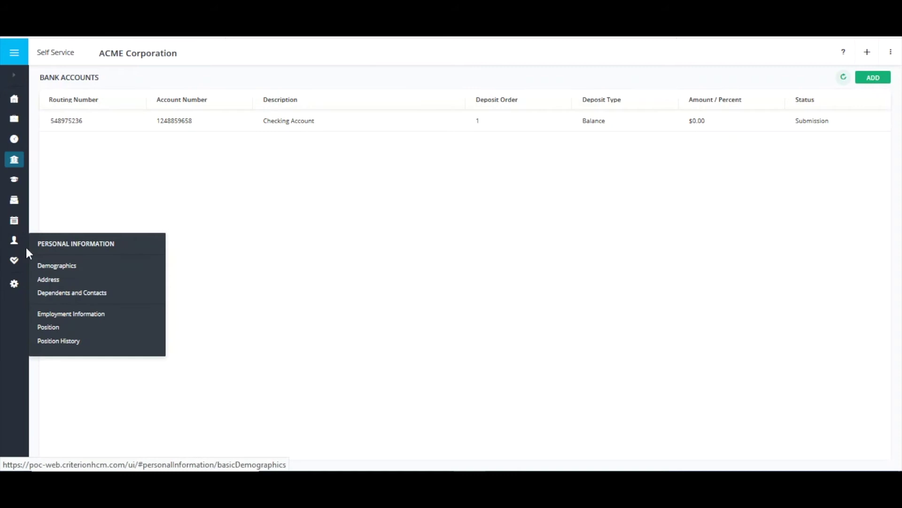
{"action": "left_click", "coordinate": [53, 281]}
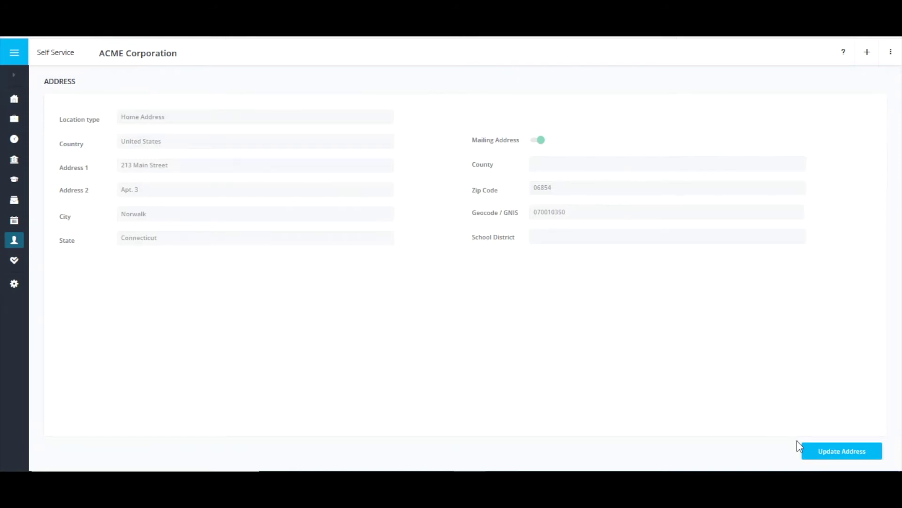
{"action": "left_click", "coordinate": [821, 454]}
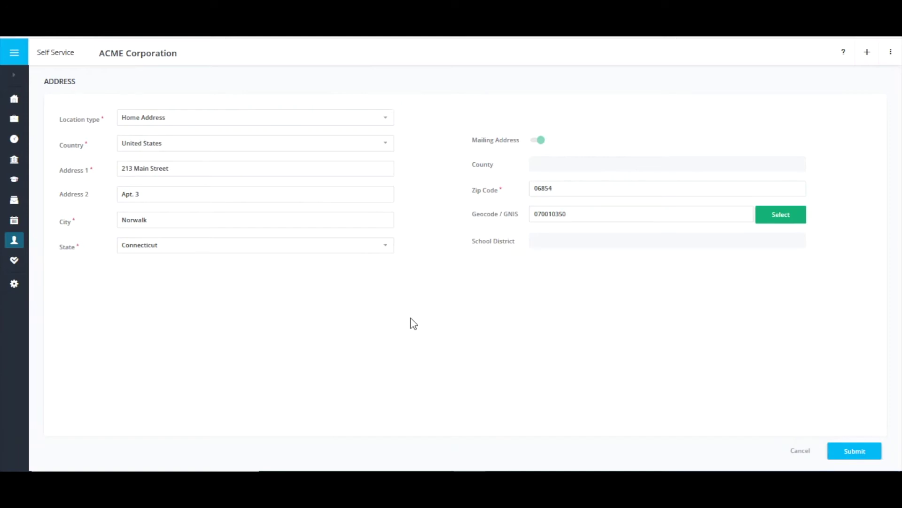
{"action": "left_click_drag", "start_coordinate": [219, 165], "coordinate": [119, 169]}
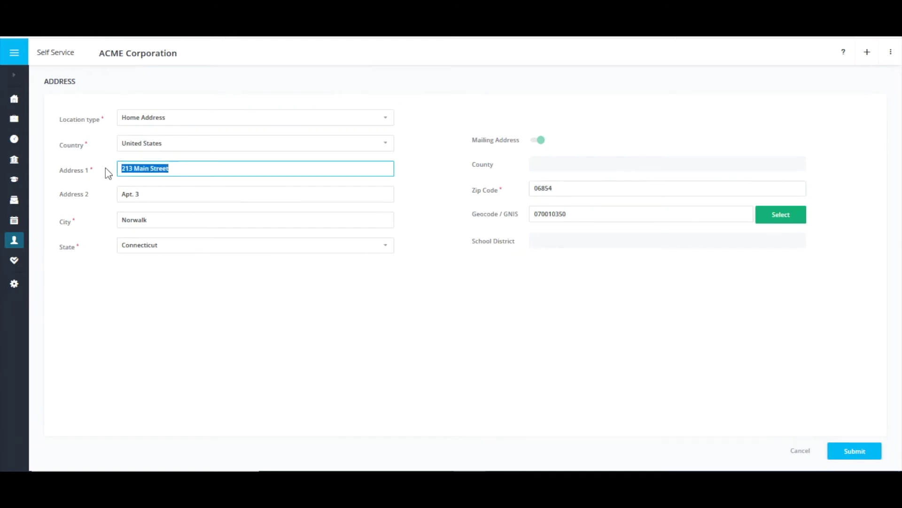
{"action": "left_click_drag", "start_coordinate": [143, 195], "coordinate": [115, 191]}
{"action": "key", "text": "BackSpace"}
Enter the new city and zip code, pick the matching geocode, and submit the address change
{"action": "double_click", "coordinate": [151, 219]}
{"action": "type", "text": "Shelton"}
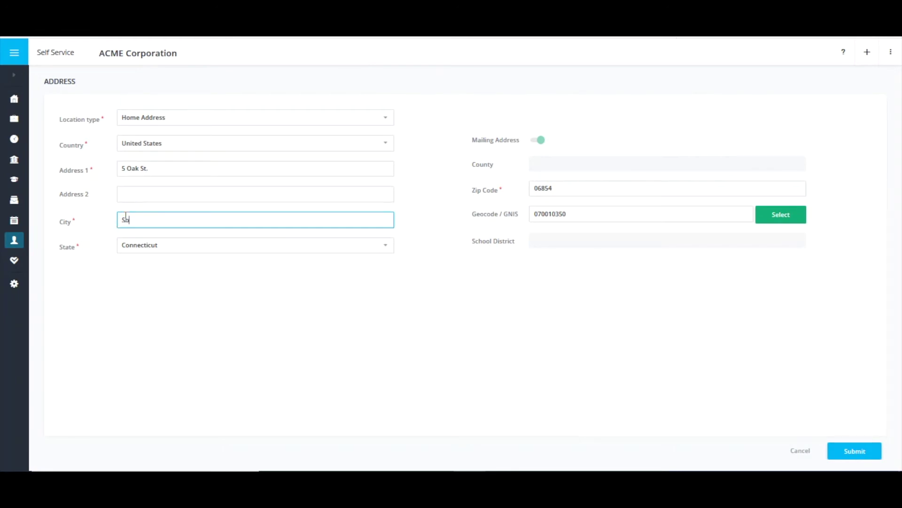
{"action": "double_click", "coordinate": [564, 190]}
{"action": "type", "text": "06484"}
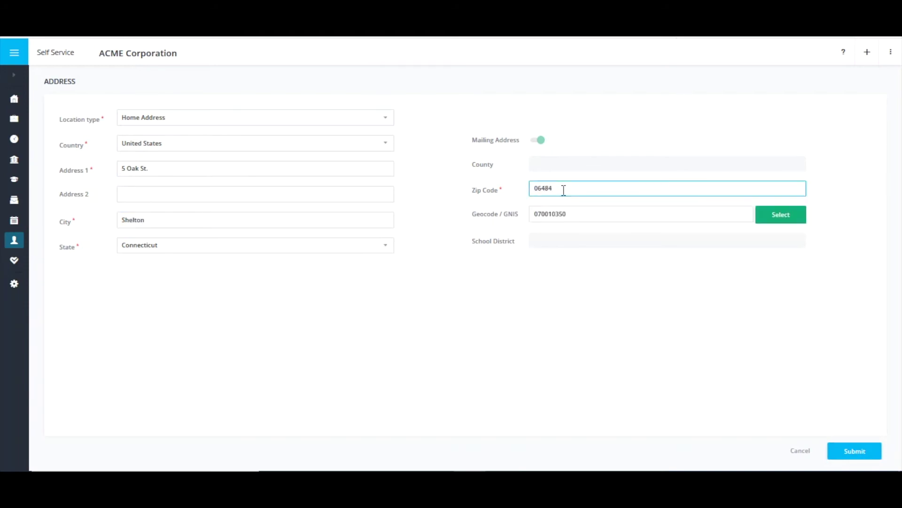
{"action": "left_click", "coordinate": [767, 216]}
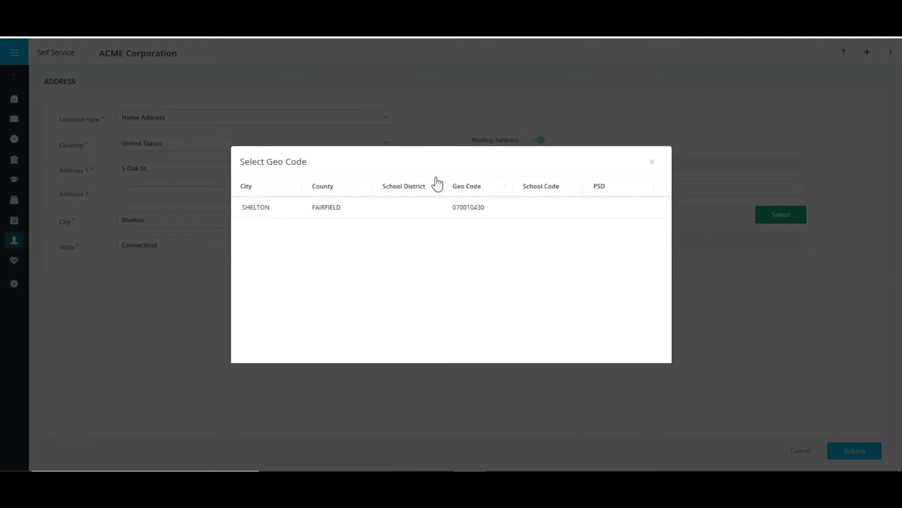
{"action": "left_click", "coordinate": [391, 208]}
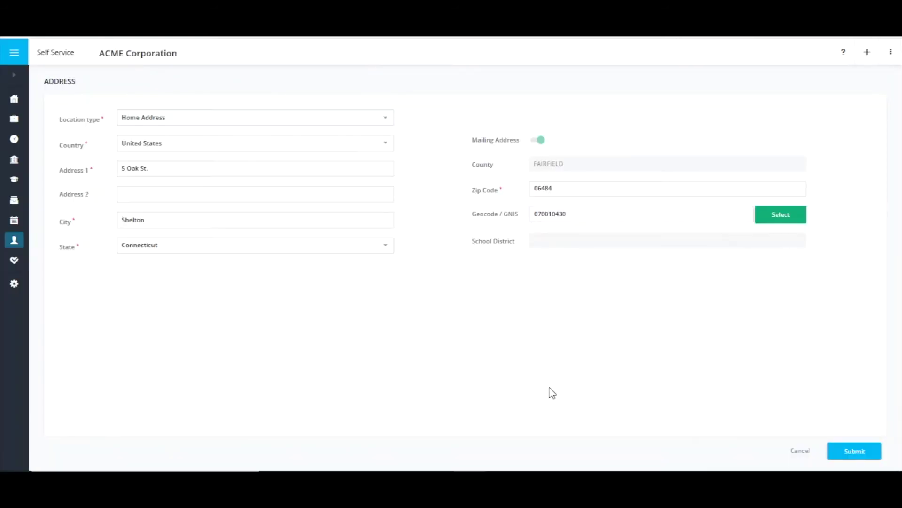
{"action": "left_click", "coordinate": [839, 452]}
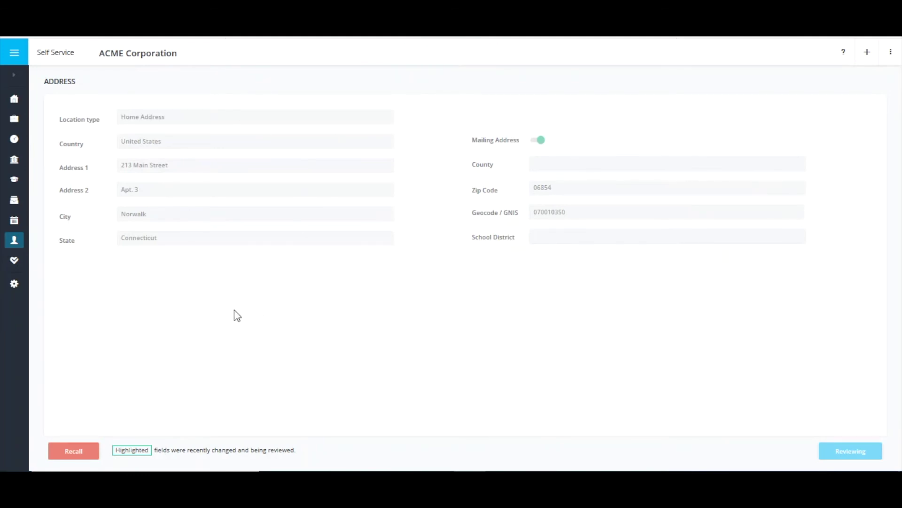
Return to the Self Service home feed and switch to the approver's browser window
{"action": "left_click", "coordinate": [15, 103]}
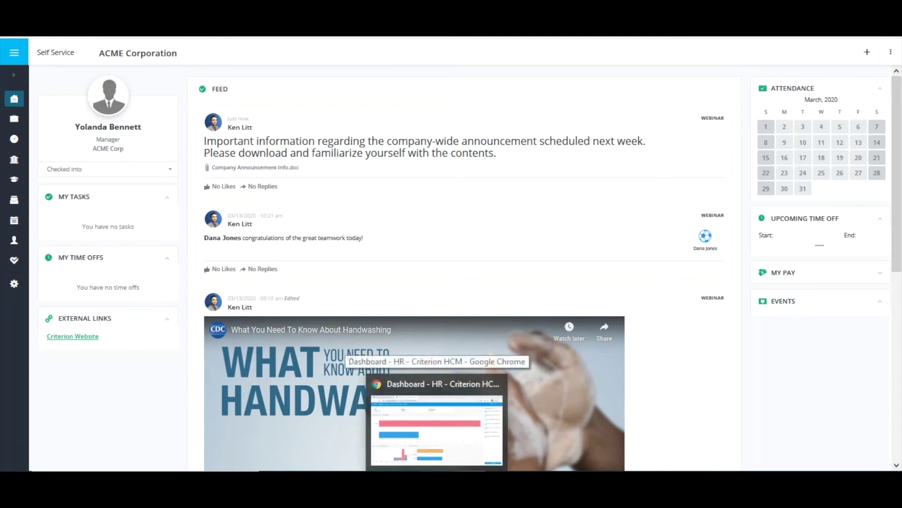
{"action": "left_click", "coordinate": [381, 376]}
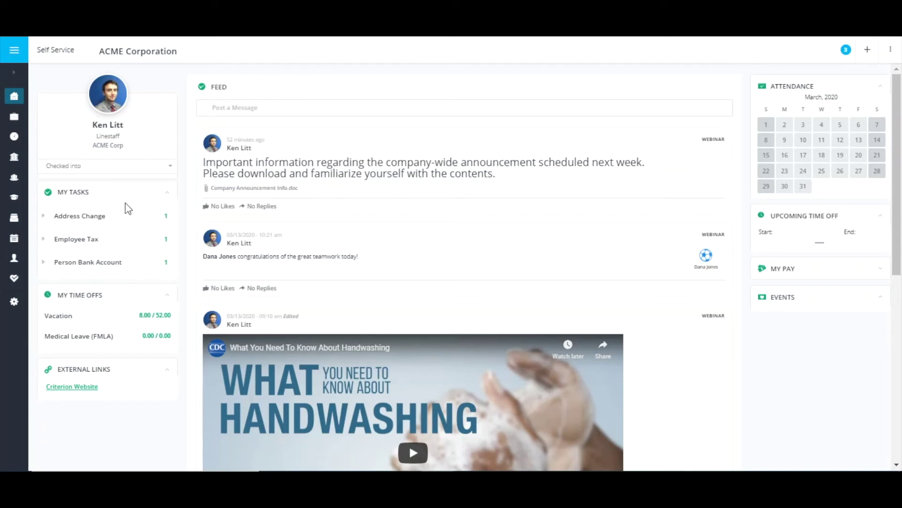
Approve the employee's Address Change request from My Tasks and confirm with YES
{"action": "left_click", "coordinate": [45, 216]}
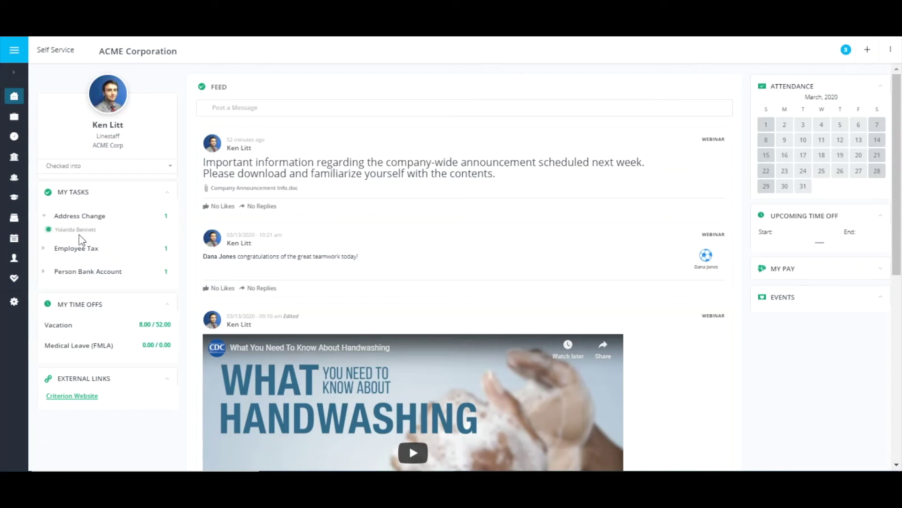
{"action": "left_click", "coordinate": [87, 231]}
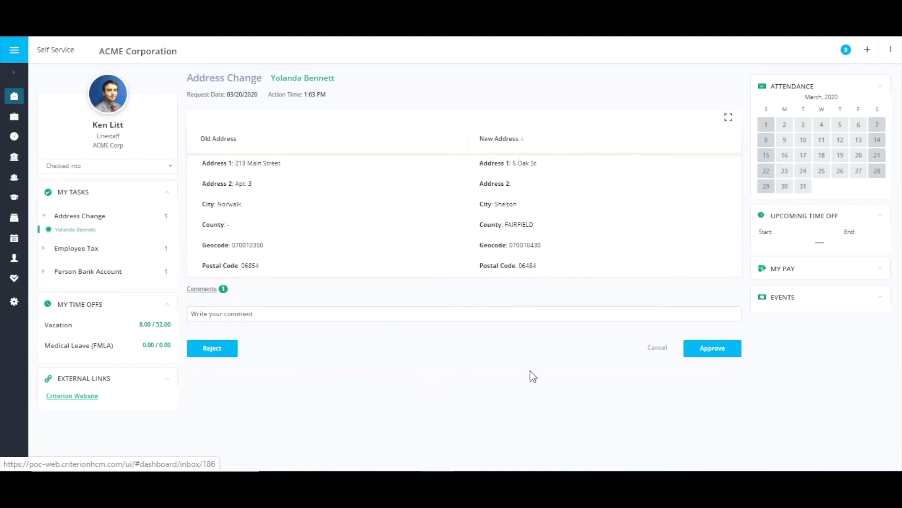
{"action": "left_click", "coordinate": [723, 359]}
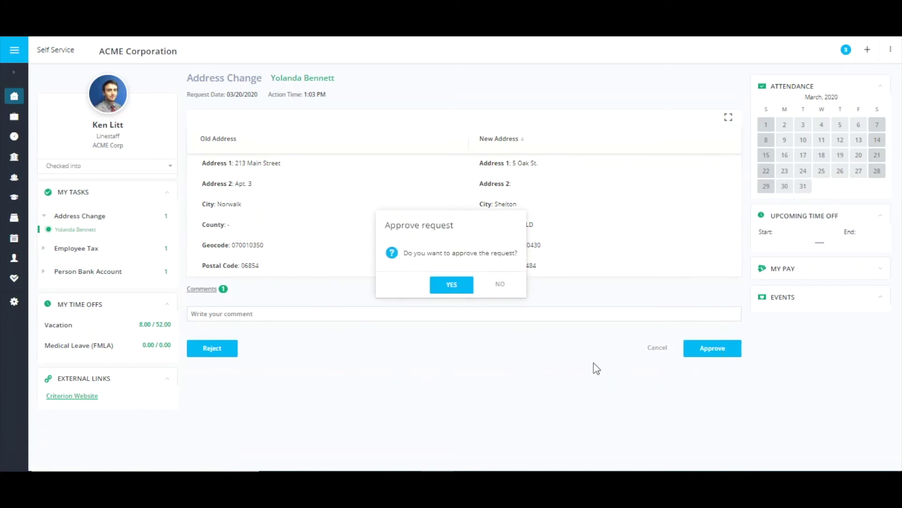
{"action": "left_click", "coordinate": [453, 288]}
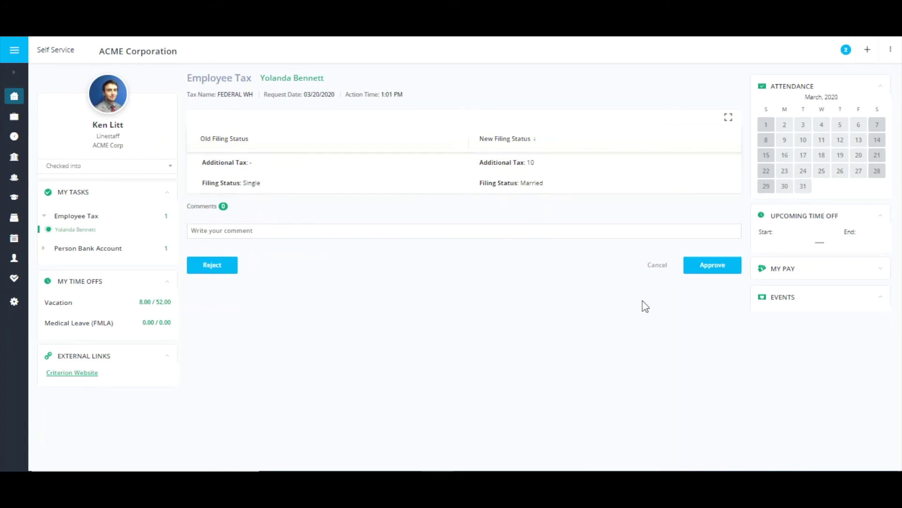
Approve and confirm the Employee Tax request, then the Person Bank Account request
{"action": "left_click", "coordinate": [719, 272]}
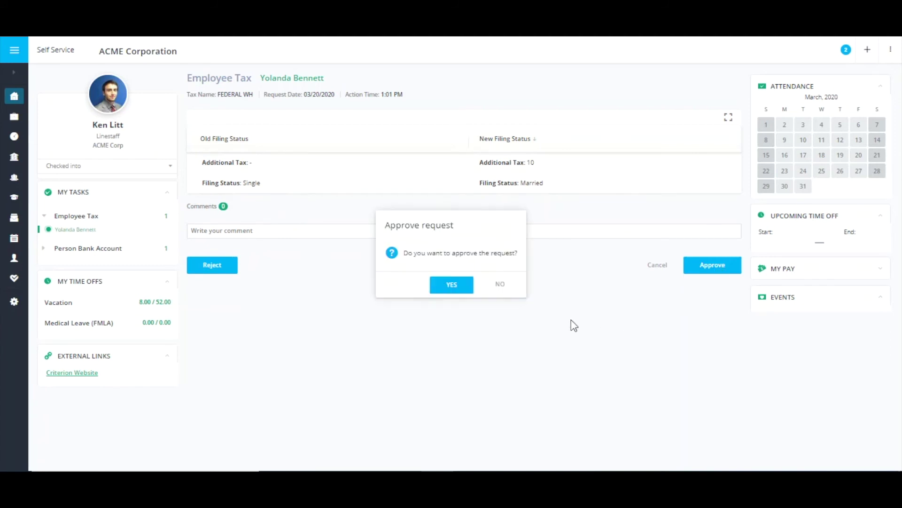
{"action": "left_click", "coordinate": [454, 287]}
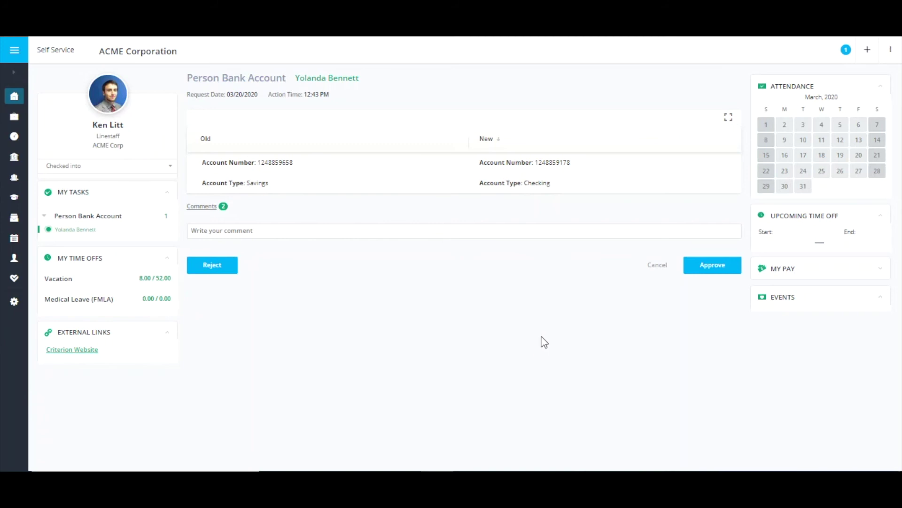
{"action": "left_click", "coordinate": [706, 267]}
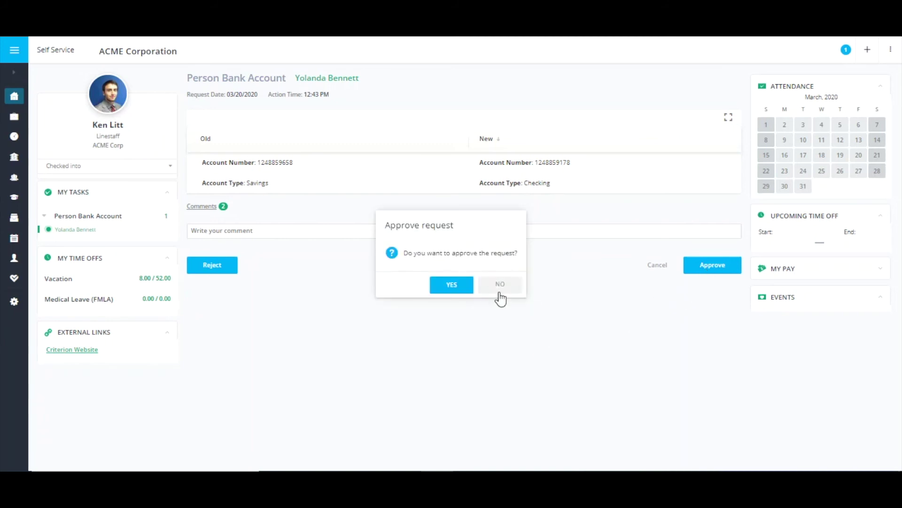
{"action": "left_click", "coordinate": [452, 284]}
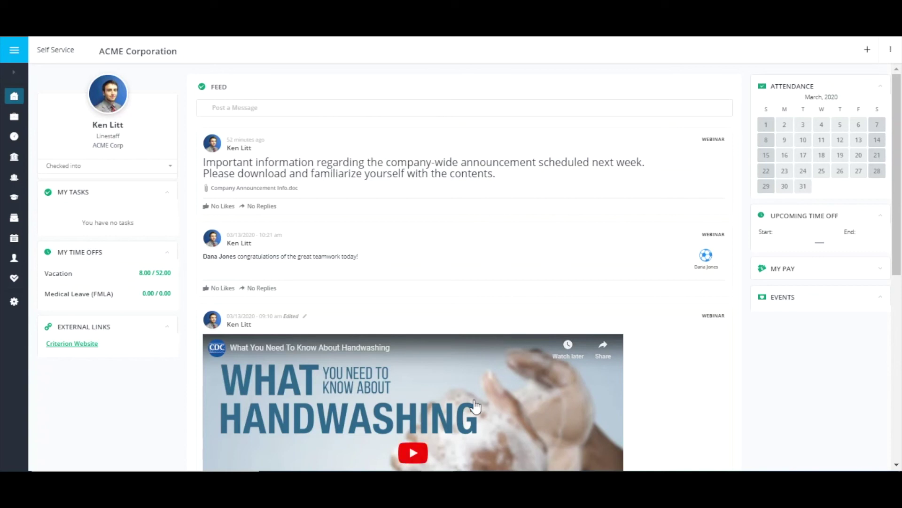
Switch back to the employee's browser window with Alt+Tab
{"action": "key", "text": "alt+Tab"}
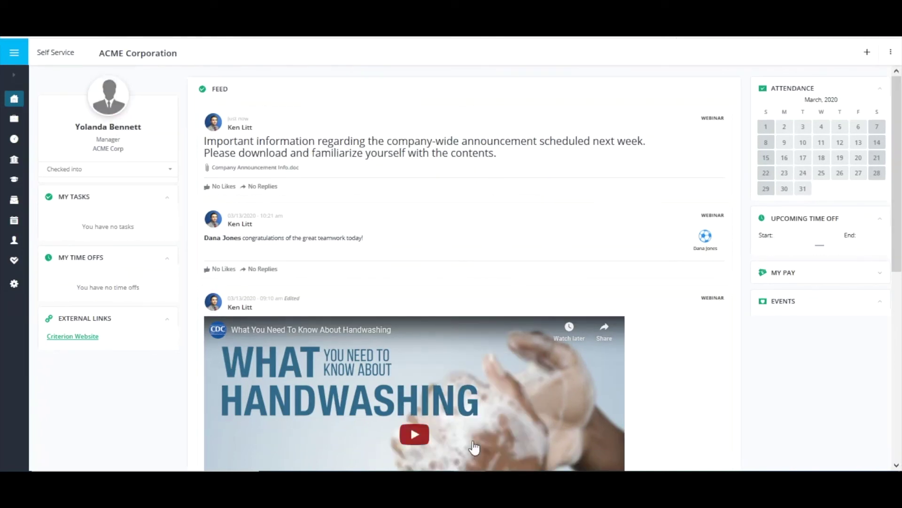